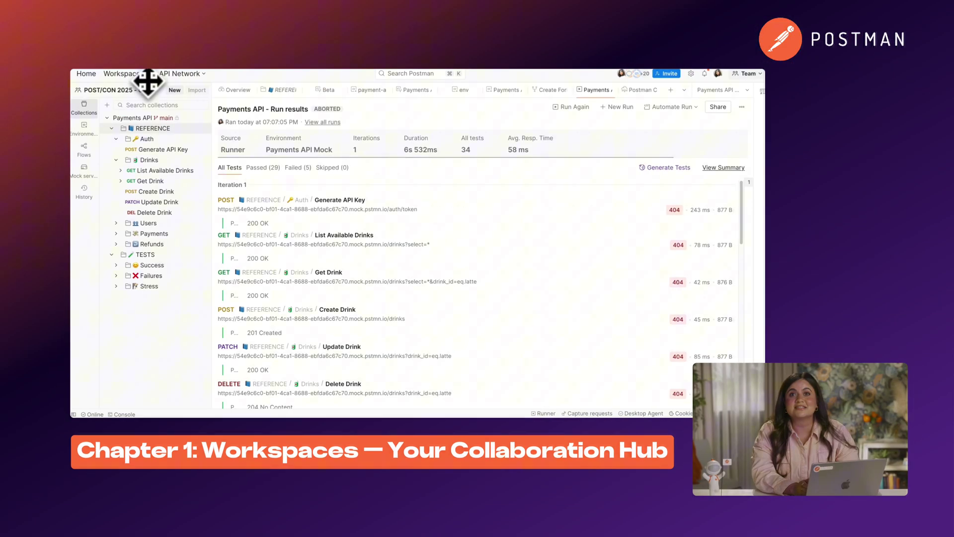
Step: Create the invite-only workspace Team's Testing Sandbox, then open Manage People from its Settings
click(168, 72)
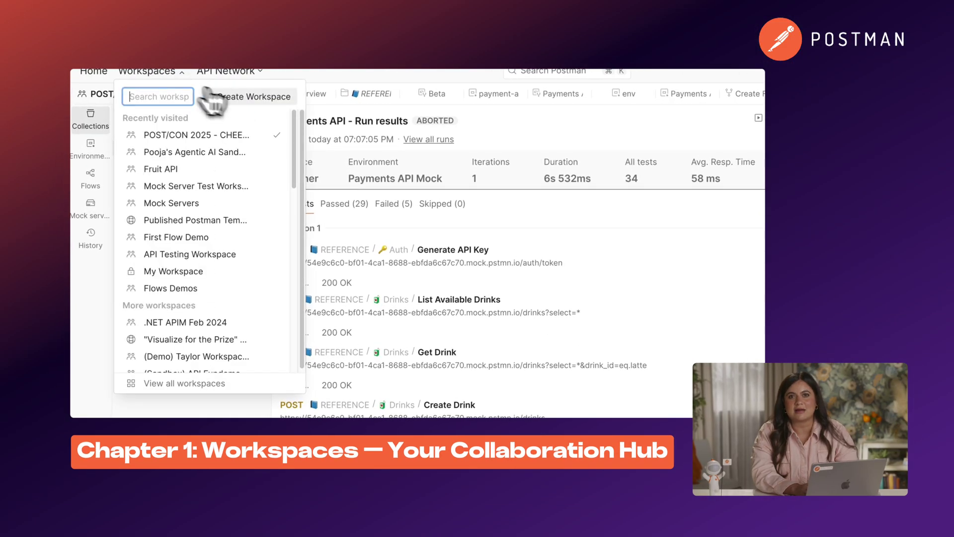
click(262, 109)
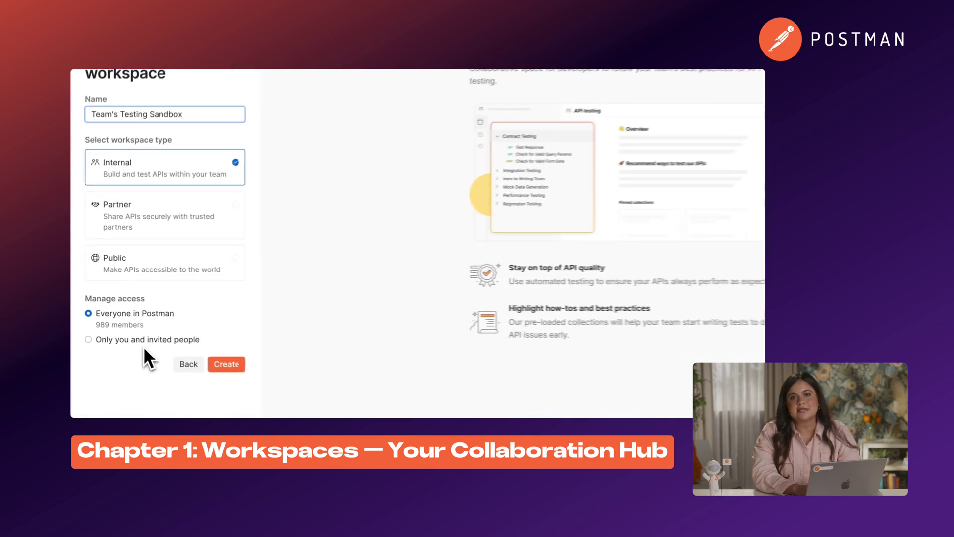
click(150, 344)
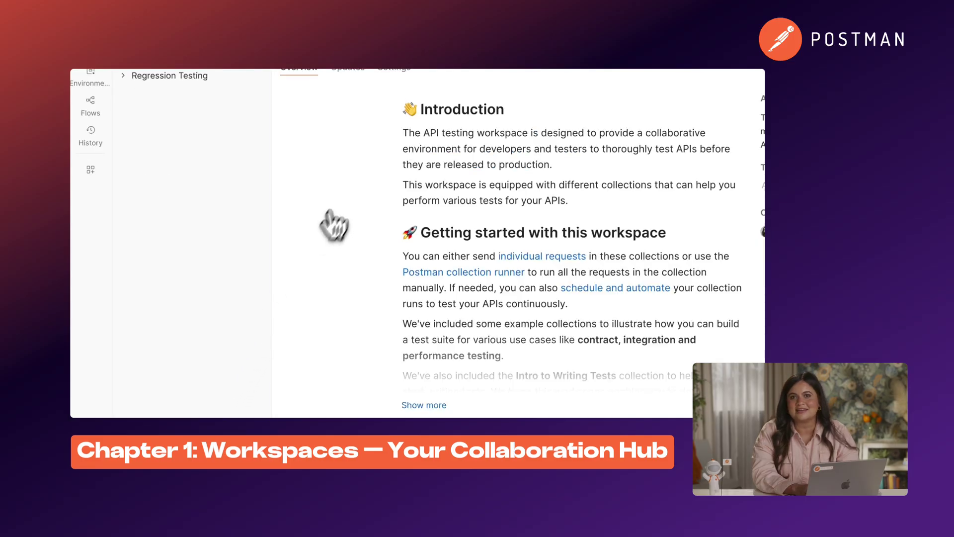
click(266, 131)
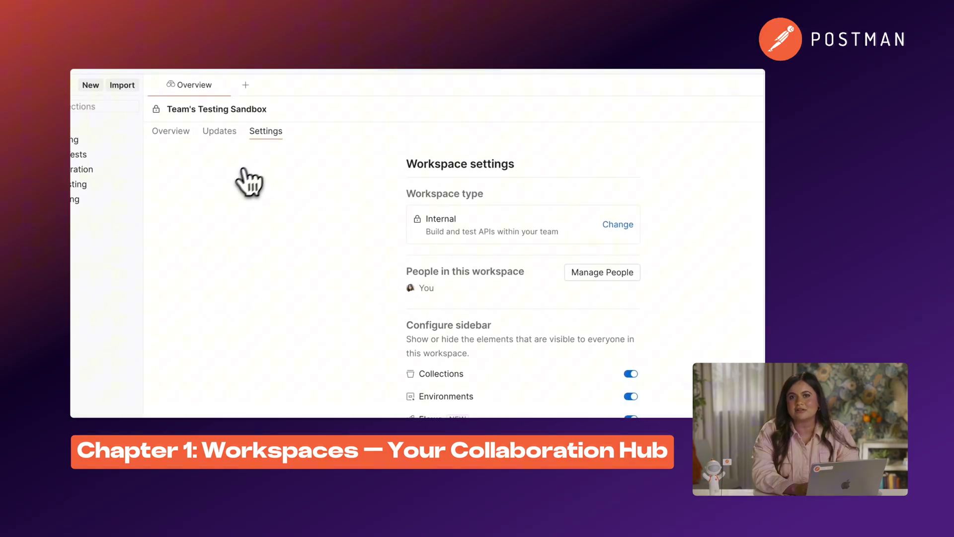
click(588, 272)
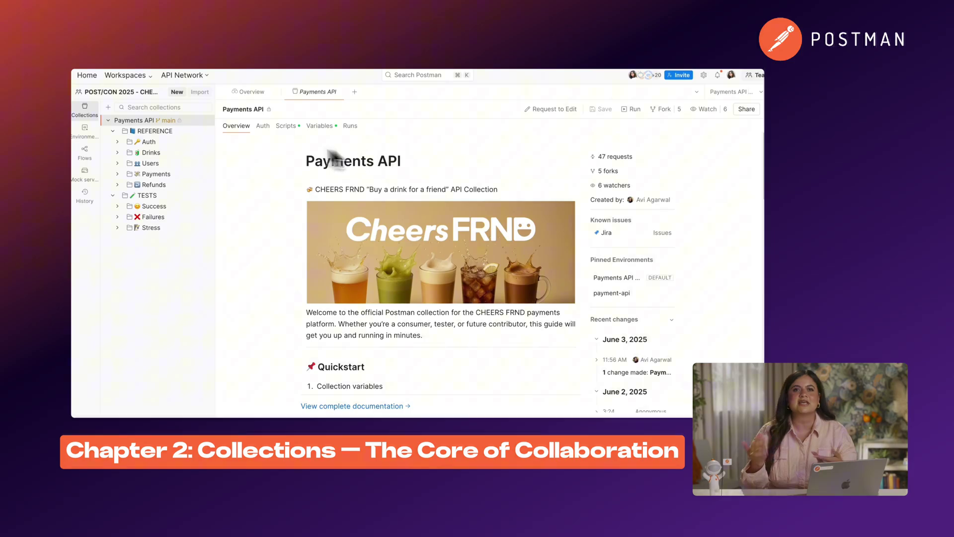
Step: Expand the TESTS, Auth and Drinks folders and view List, Get, Create and Update Drink requests
click(123, 130)
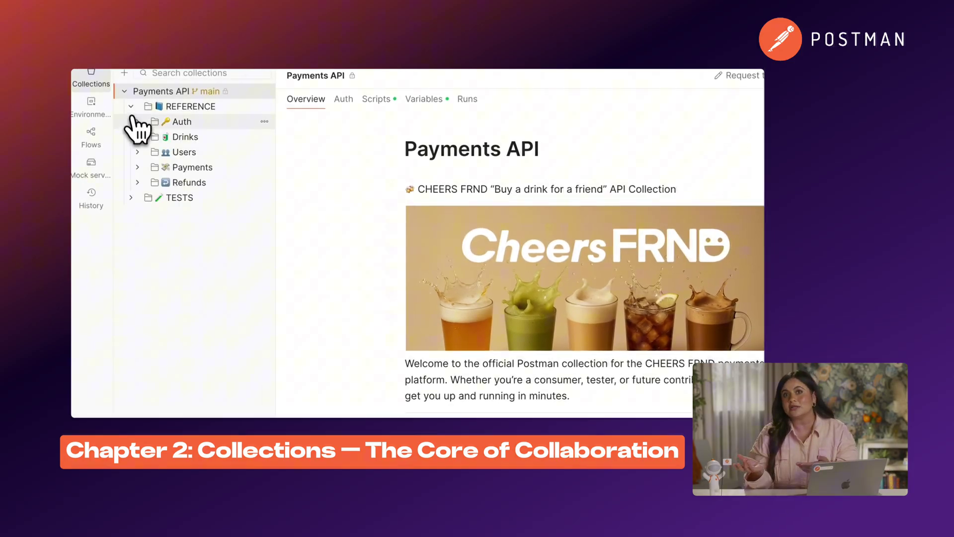
click(132, 198)
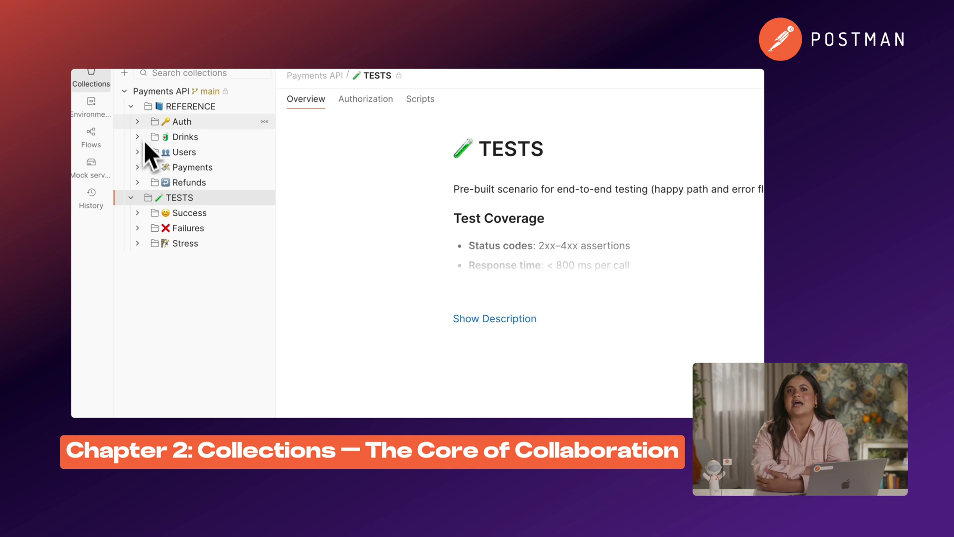
click(137, 122)
click(139, 152)
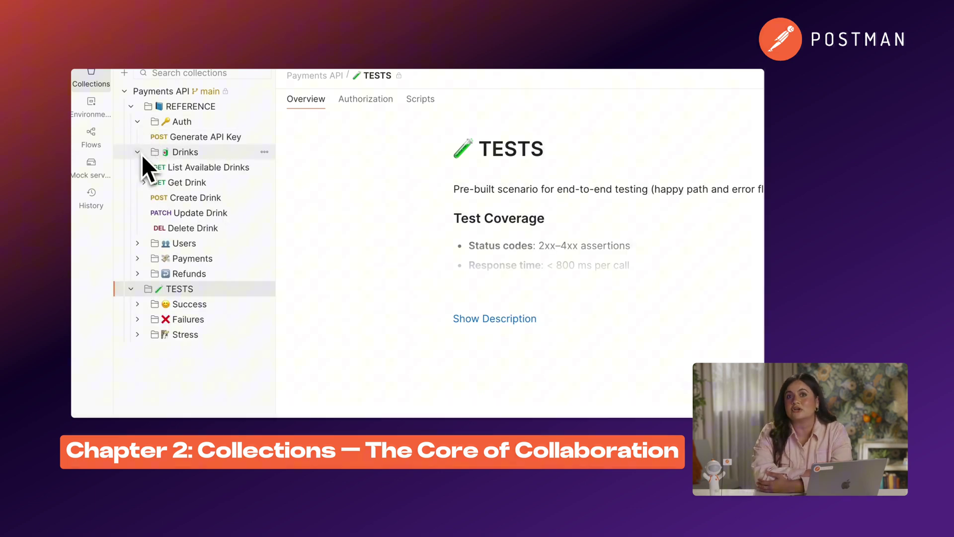
click(178, 173)
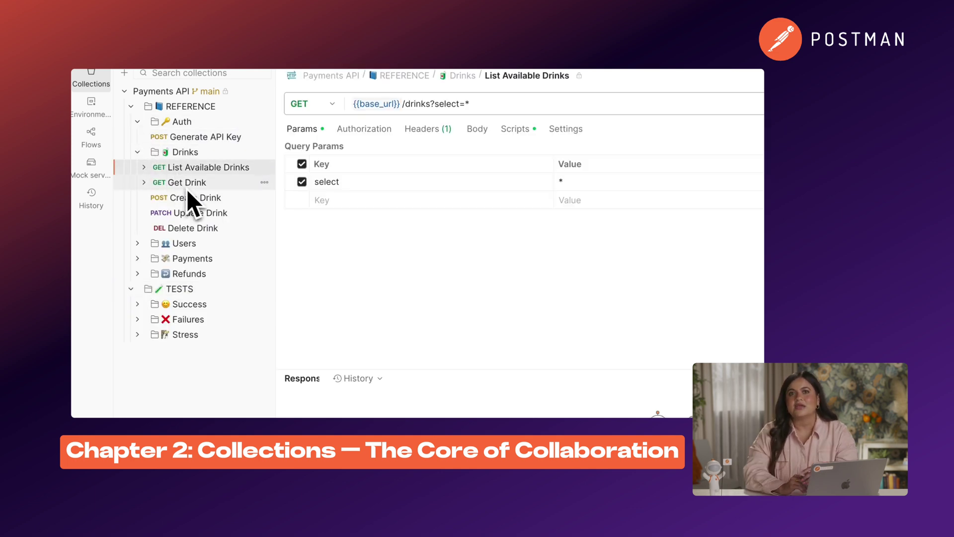
click(186, 189)
click(189, 200)
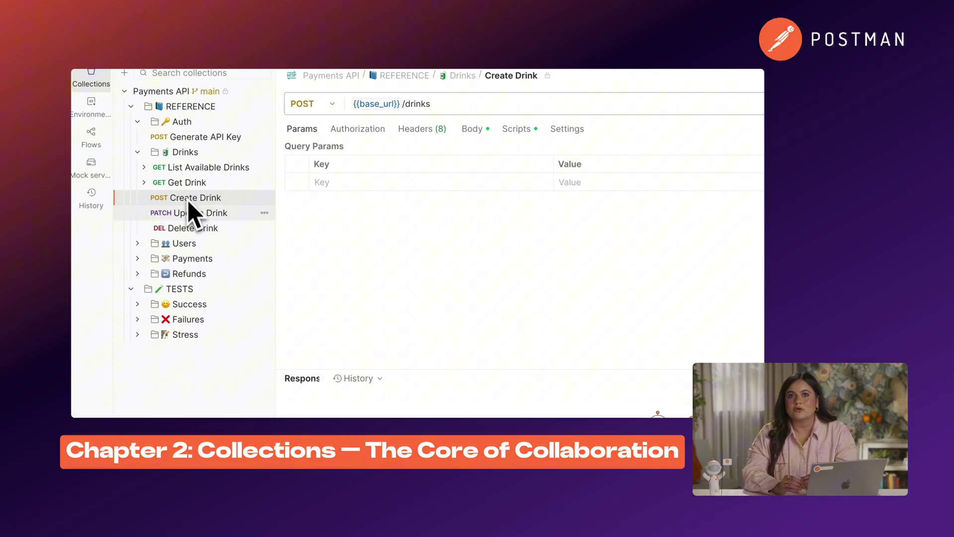
click(189, 217)
Step: Fork the Payments API collection into Agentic AI Sandbox with Link to branch switched off
click(224, 91)
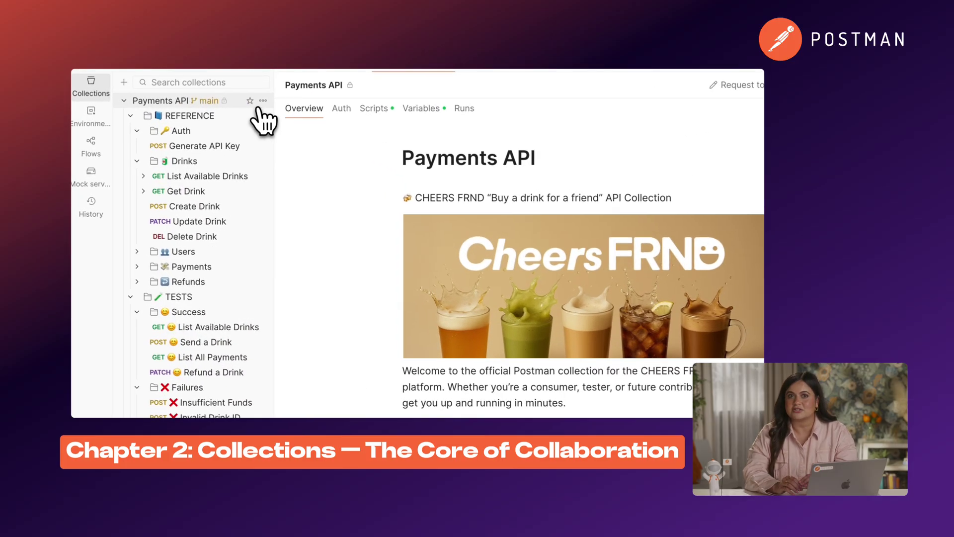
click(265, 100)
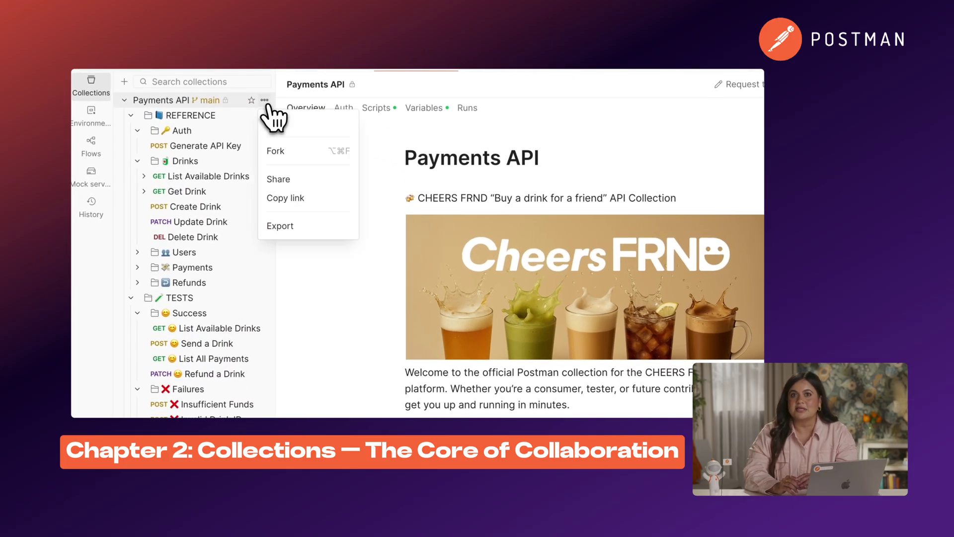
click(295, 156)
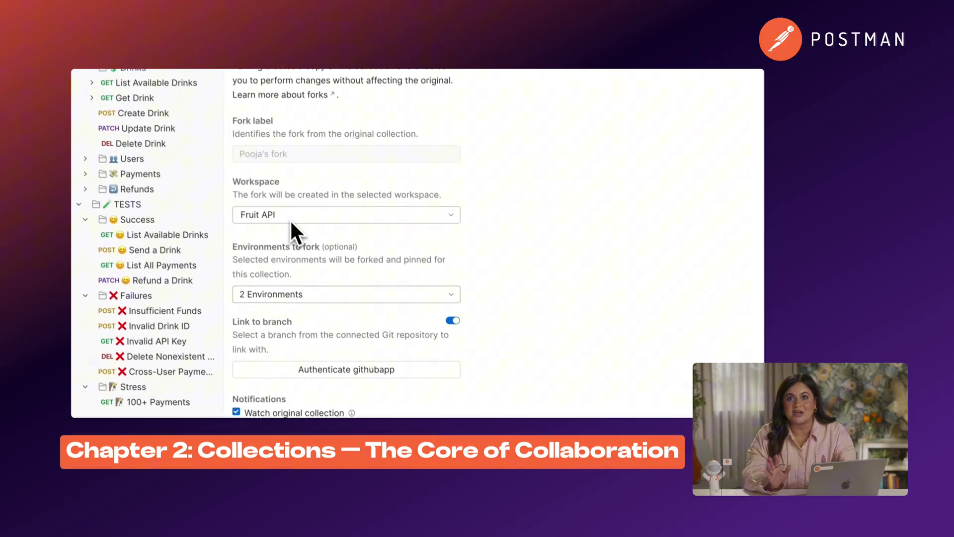
click(291, 212)
click(287, 271)
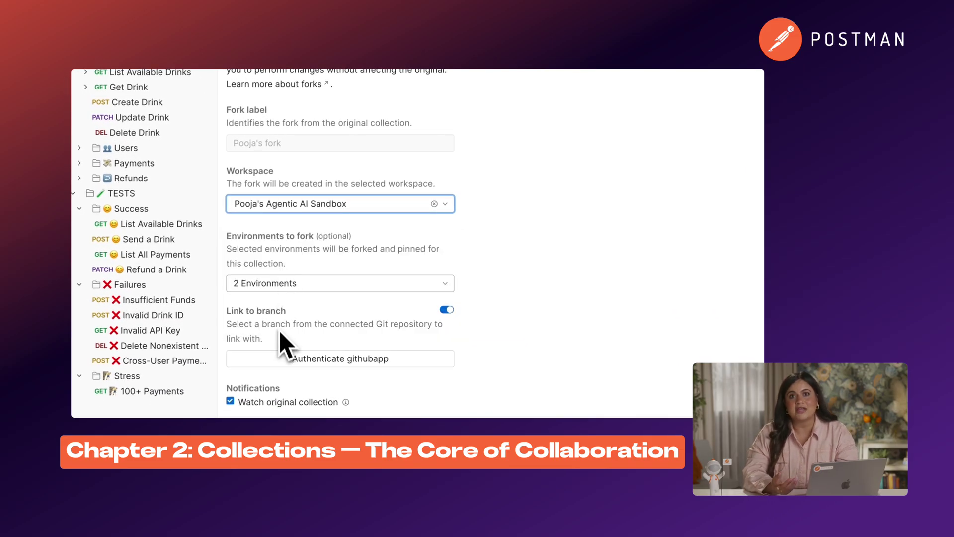
scroll(280, 330, down, 1)
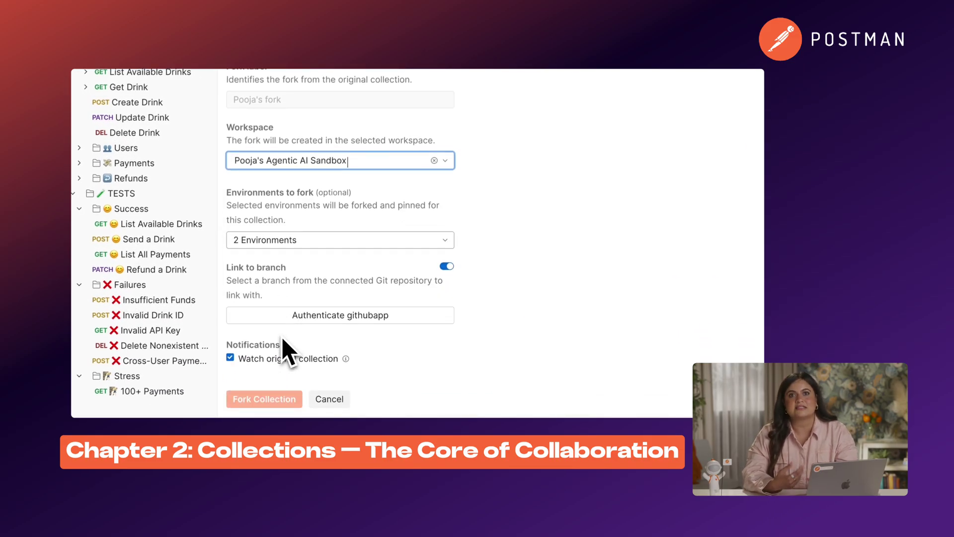
click(446, 266)
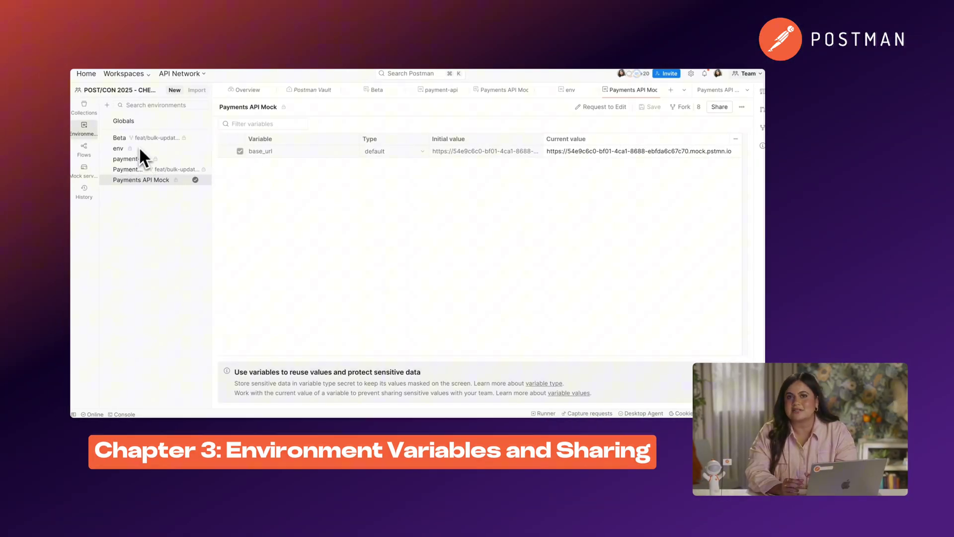
Step: View the Beta, env, payment-api and both Payments API Mock environments
click(144, 138)
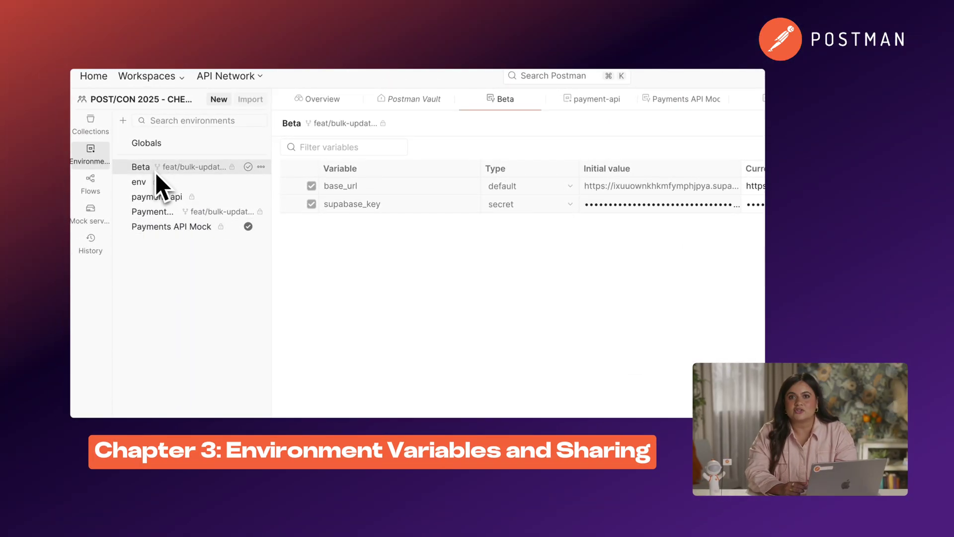
click(158, 184)
click(157, 202)
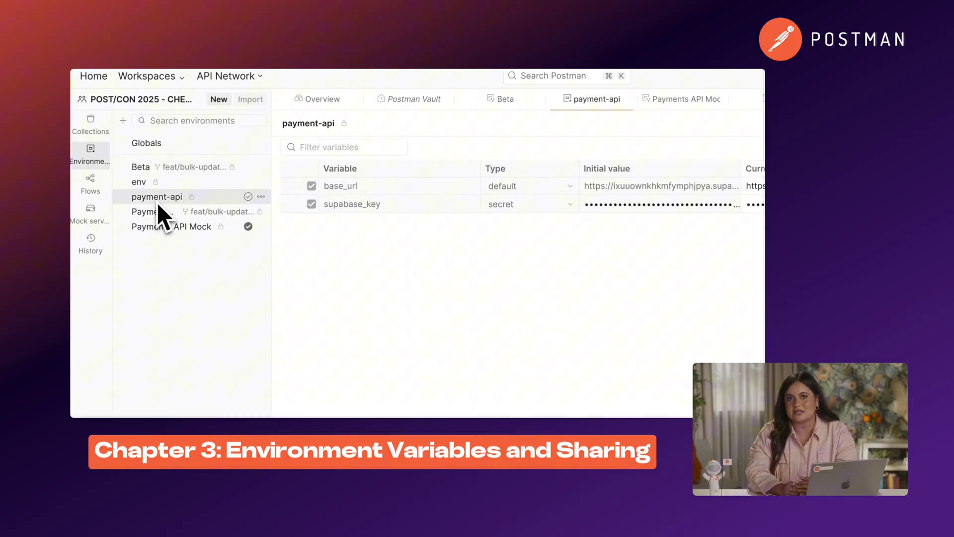
click(159, 216)
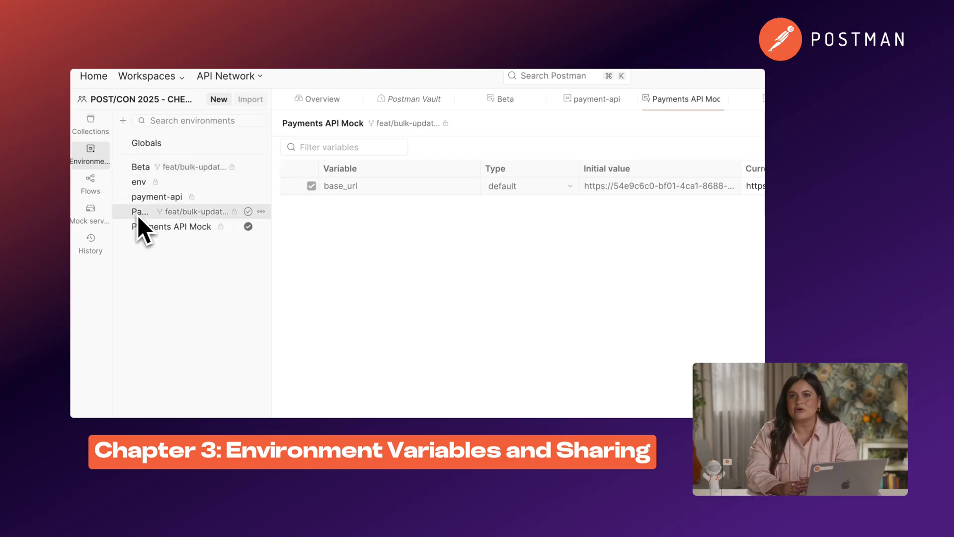
click(143, 230)
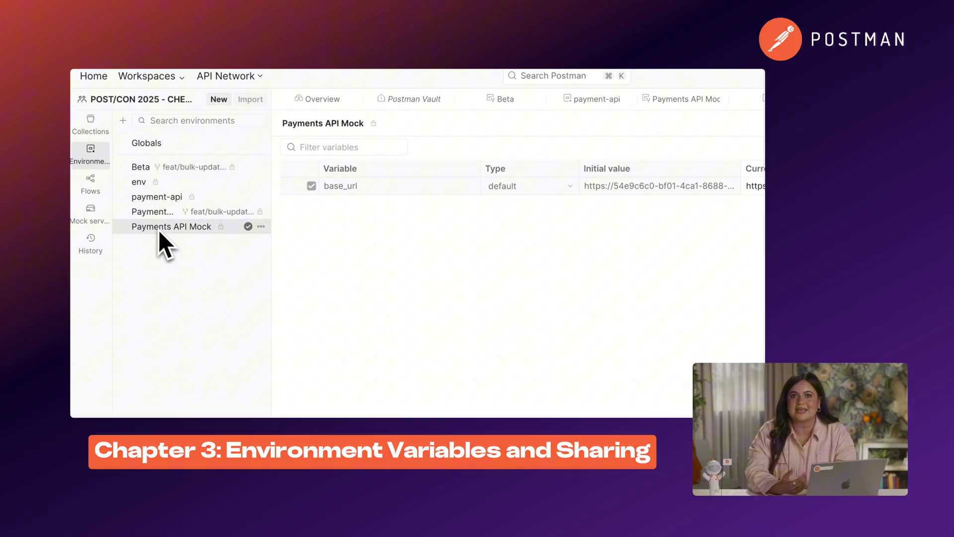
Step: Make payment-api the active environment and begin forking the Payments API Mock environment
click(723, 100)
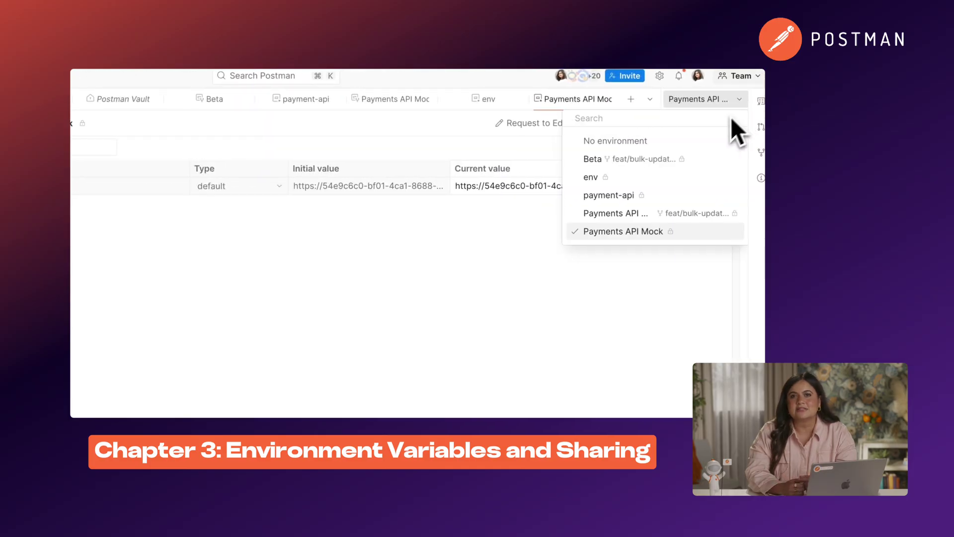
click(691, 194)
click(645, 123)
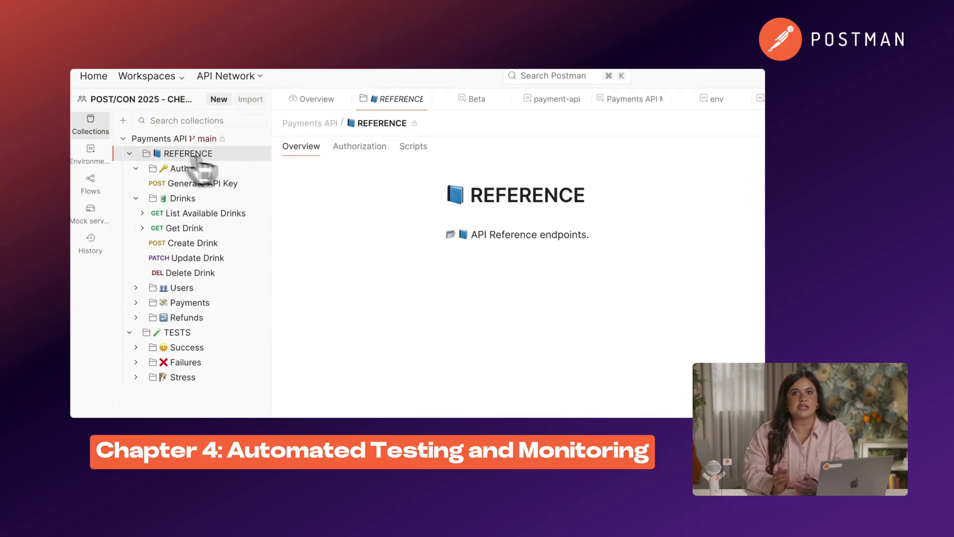
Step: Preview the Schedule runs and CLI run options, then run the Payments API collection manually
click(695, 128)
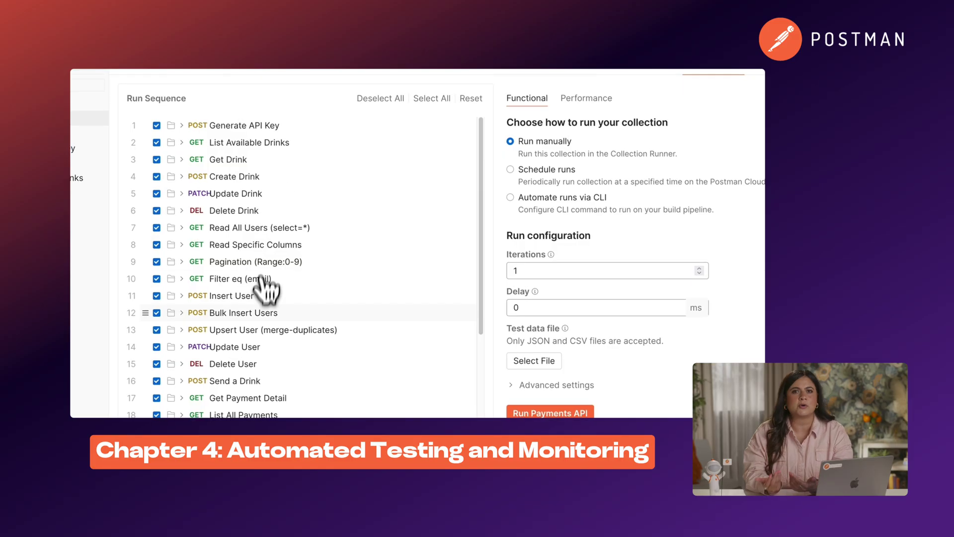
click(548, 172)
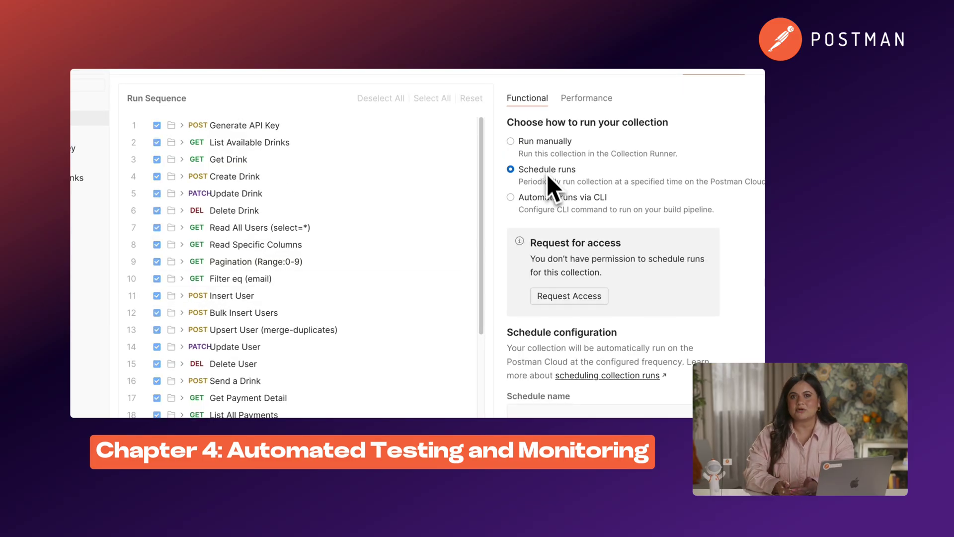
scroll(586, 241, down, 2)
scroll(596, 237, down, 3)
scroll(598, 233, down, 1)
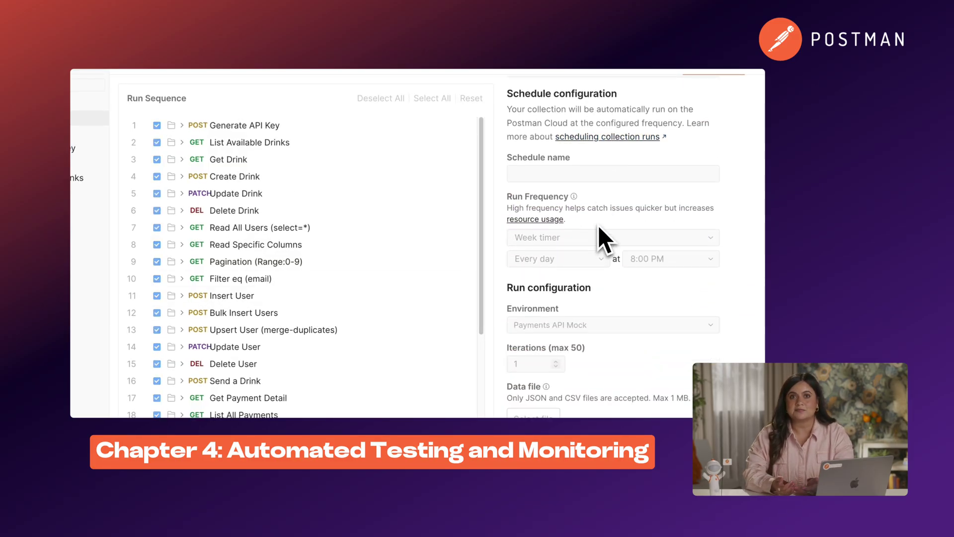
scroll(598, 227, down, 2)
scroll(598, 223, up, 3)
scroll(597, 220, up, 3)
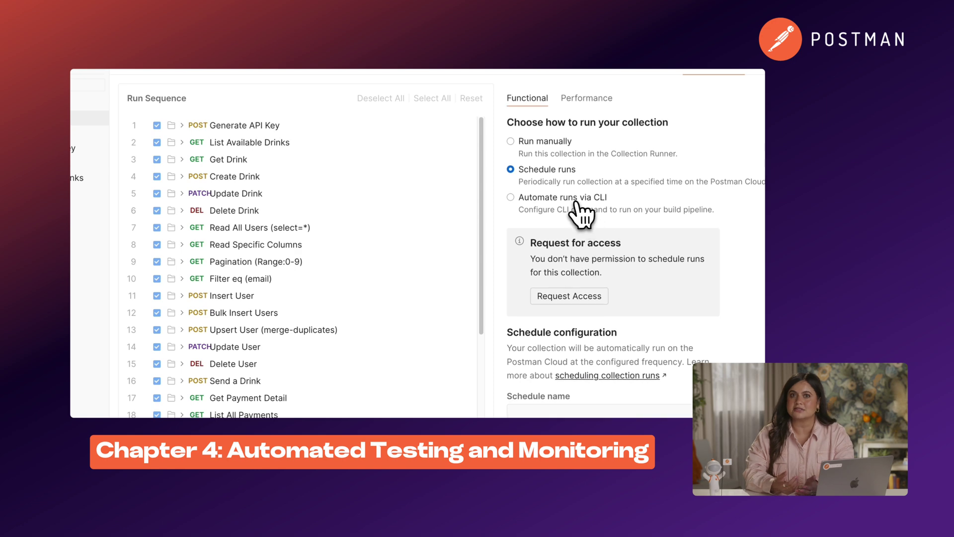
click(575, 201)
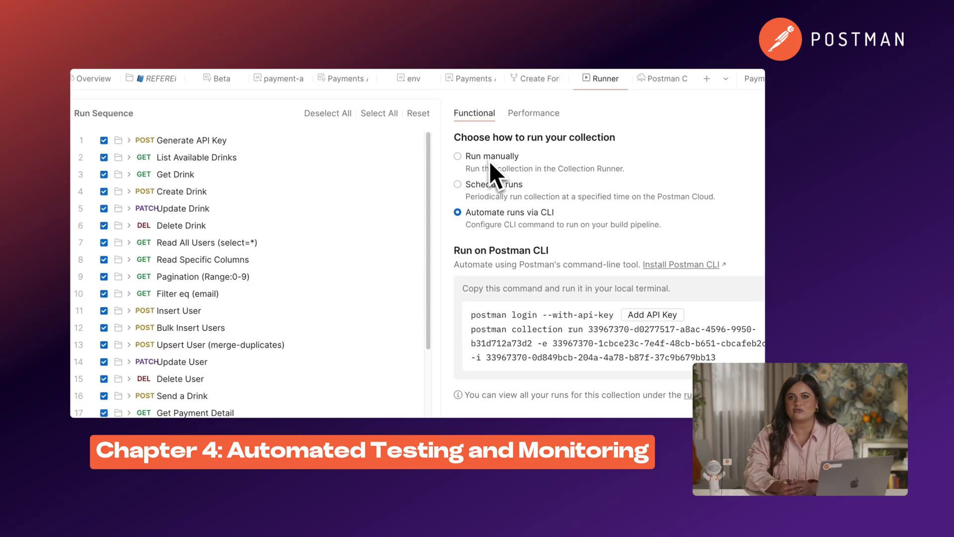
click(491, 158)
click(489, 326)
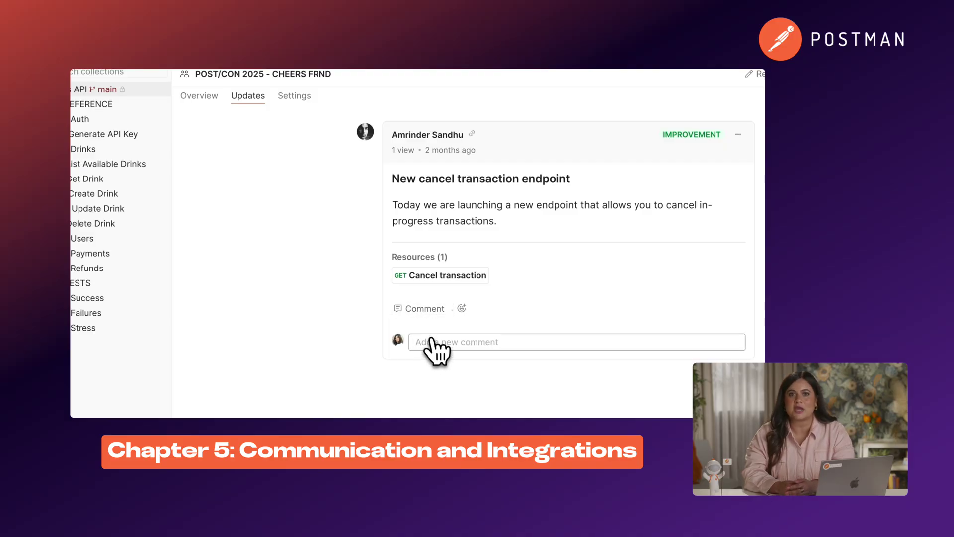
Step: Open the Team's Testing Sandbox workspace settings
click(295, 96)
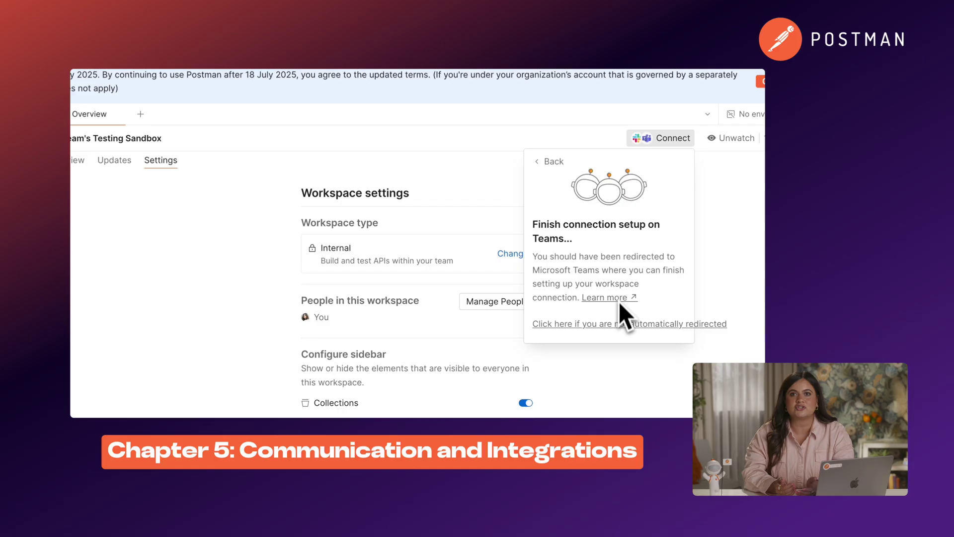
click(625, 298)
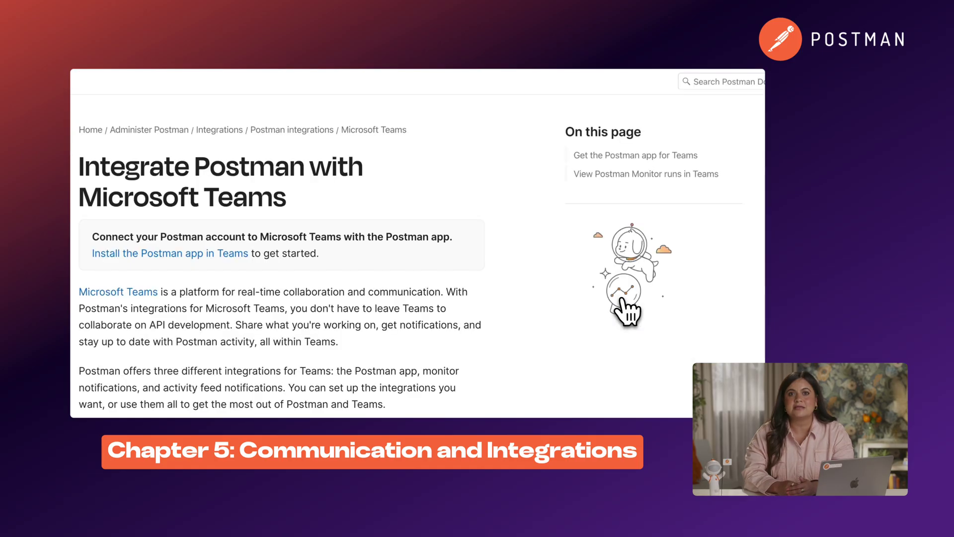